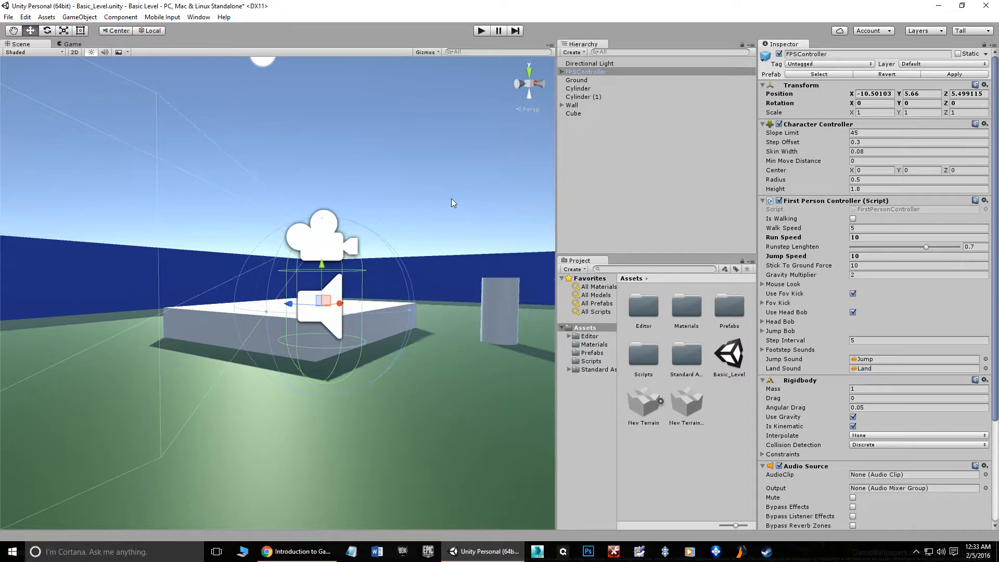
Open the Build Settings and look through the list of available target platforms.
left_click(8, 19)
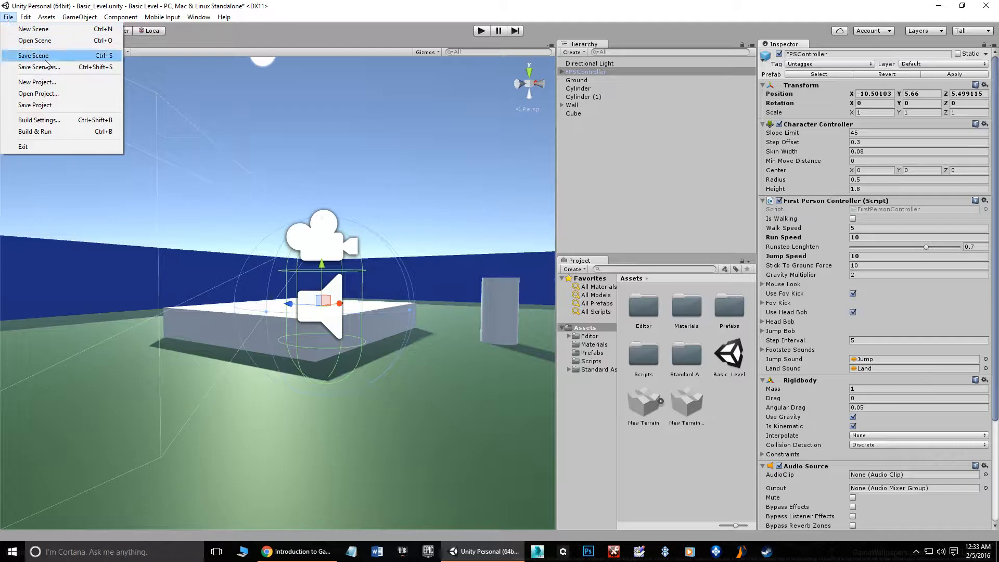
left_click(52, 122)
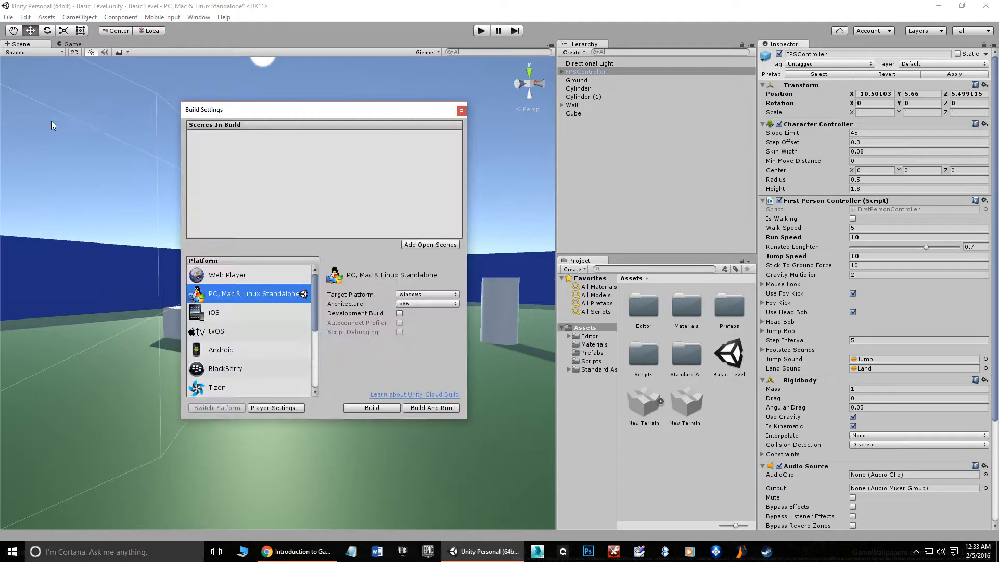
left_click_drag(282, 109, 271, 93)
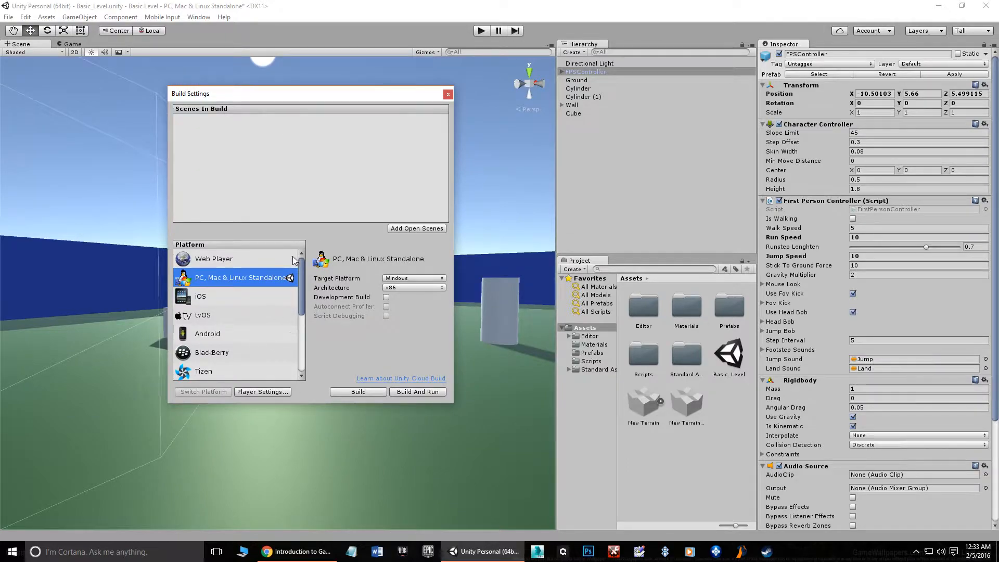
left_click_drag(301, 266, 301, 323)
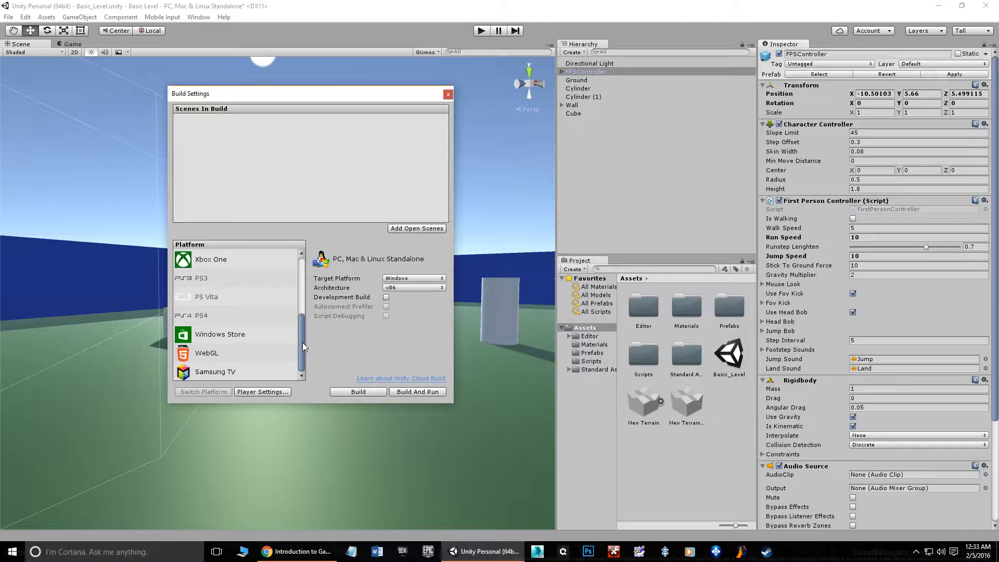
left_click_drag(304, 326, 306, 261)
scroll(233, 312, "down", 3)
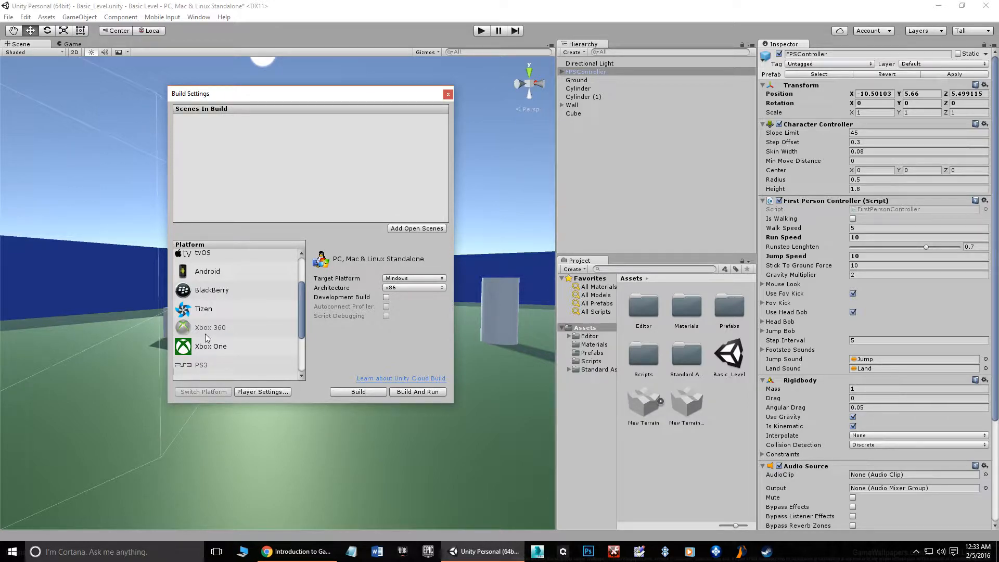
scroll(226, 336, "up", 3)
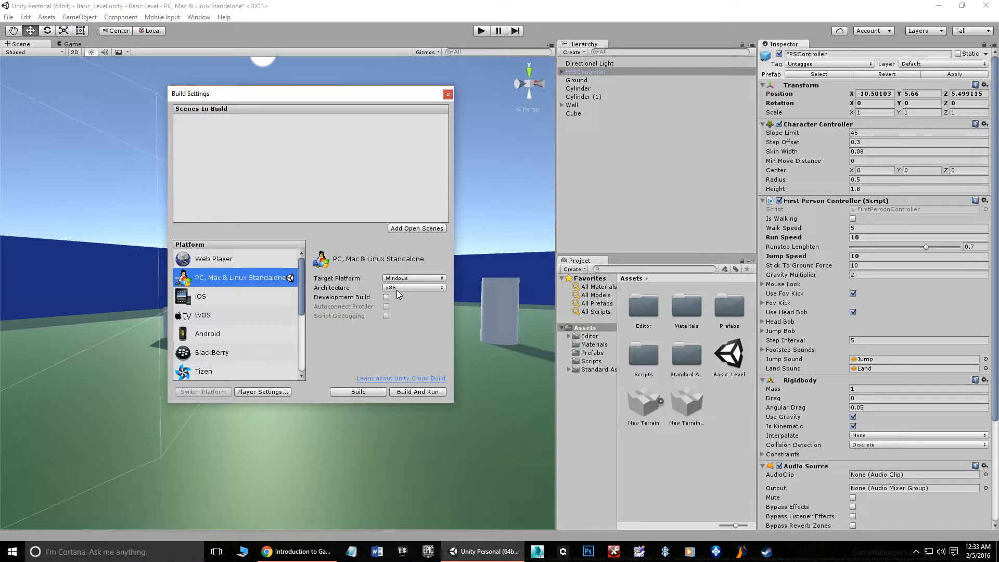
Examine the standalone Player Settings: Resolution and Presentation, Icon, Splash Image and Other Settings.
left_click(250, 396)
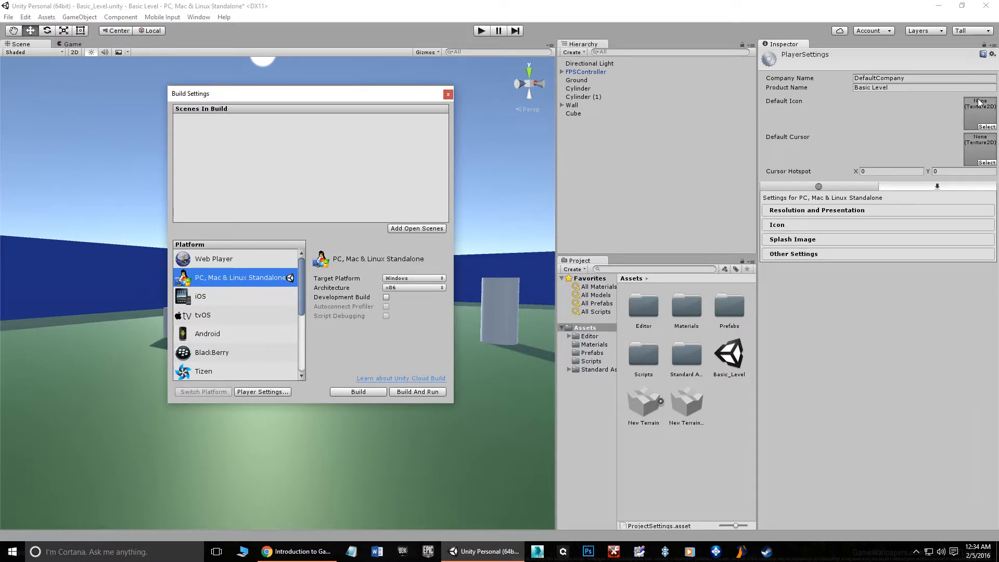
left_click(815, 212)
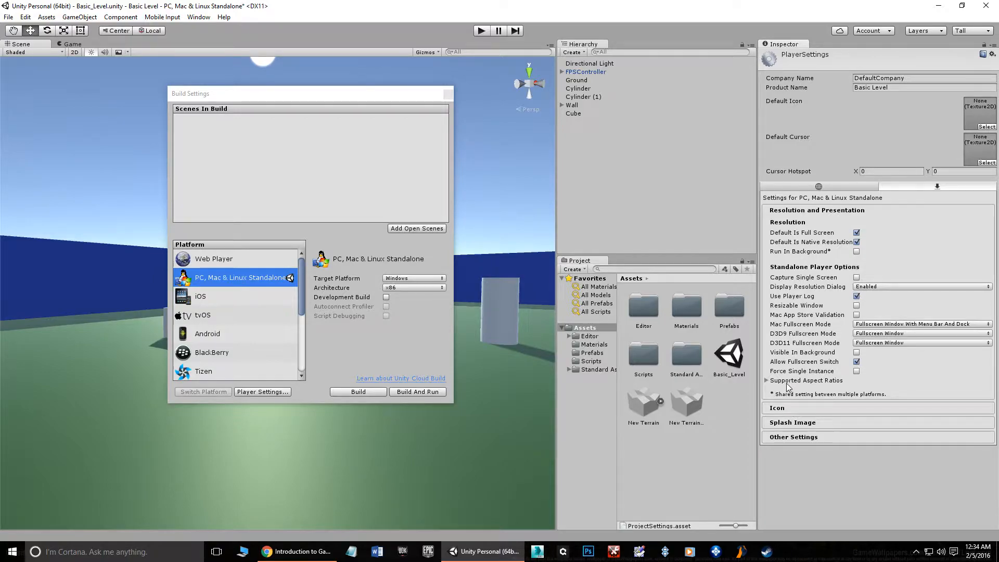
left_click(780, 412)
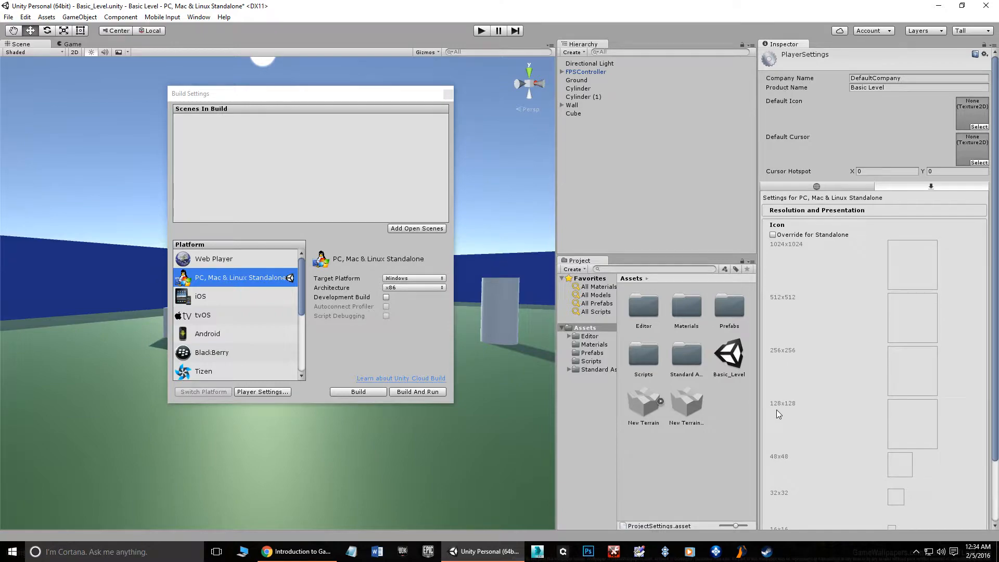
scroll(856, 372, "down", 2)
scroll(875, 400, "down", 1)
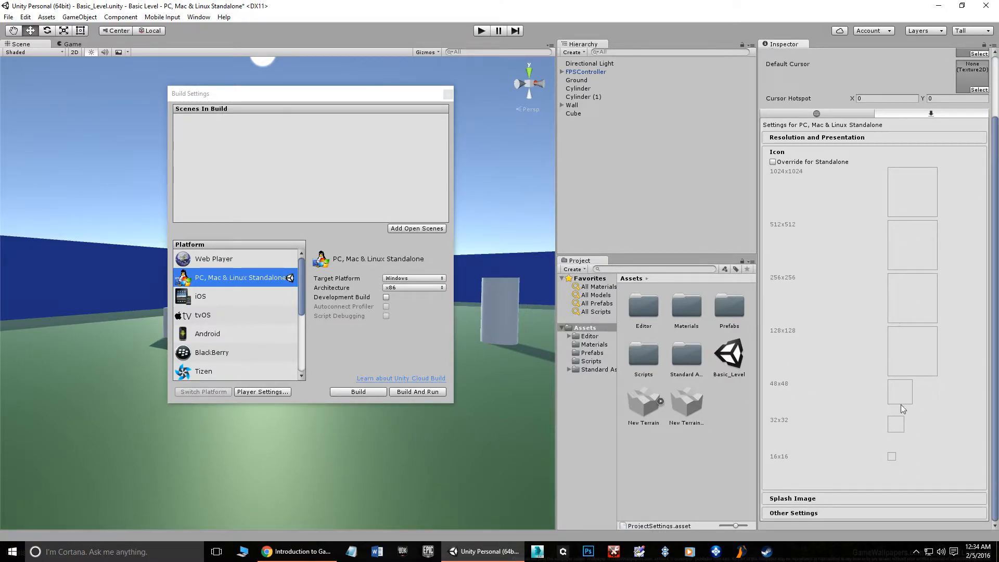
left_click(792, 498)
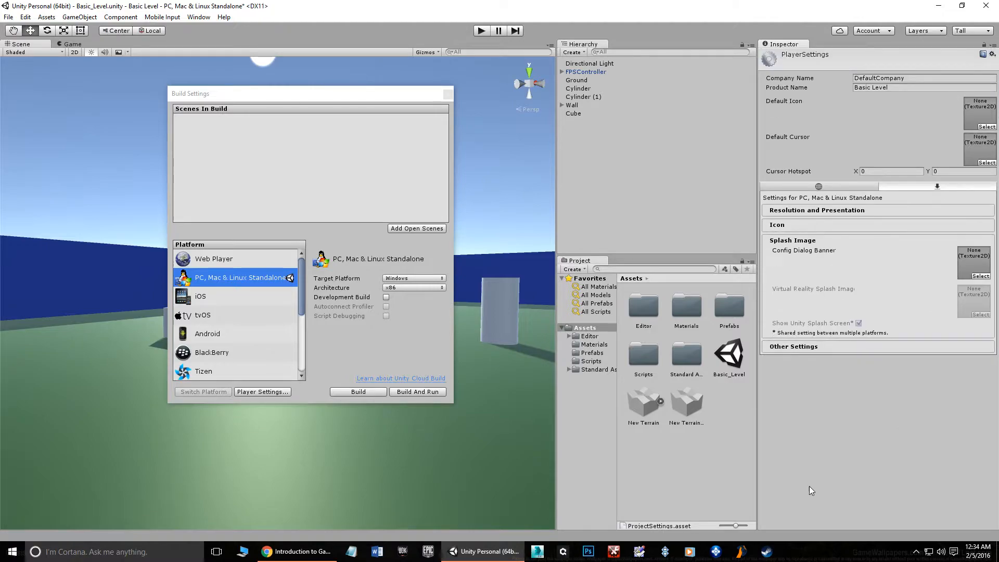
left_click(795, 349)
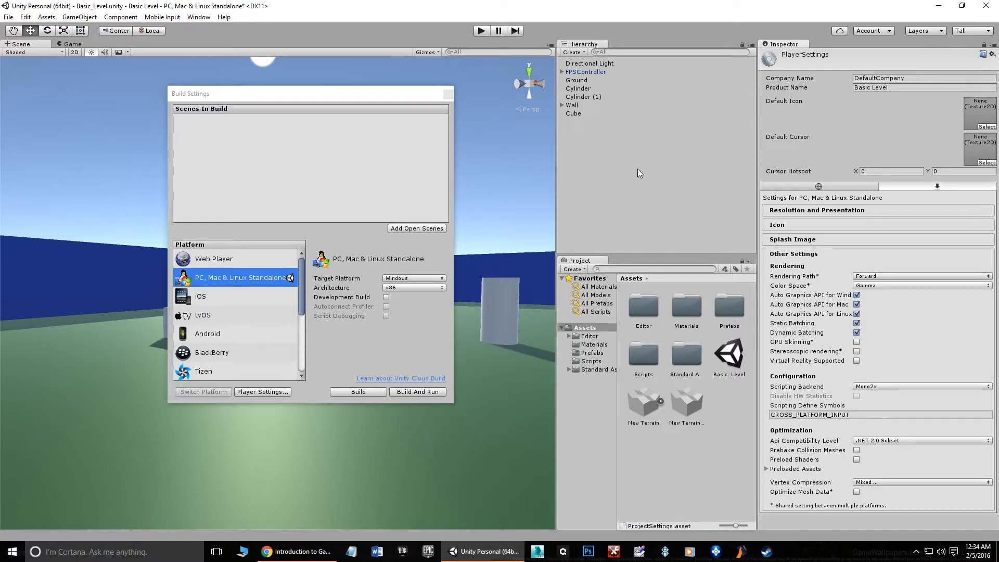
Build the Windows standalone game to the Desktop as an exe named Basic_level_ followed by the author's name.
left_click_drag(340, 98, 324, 82)
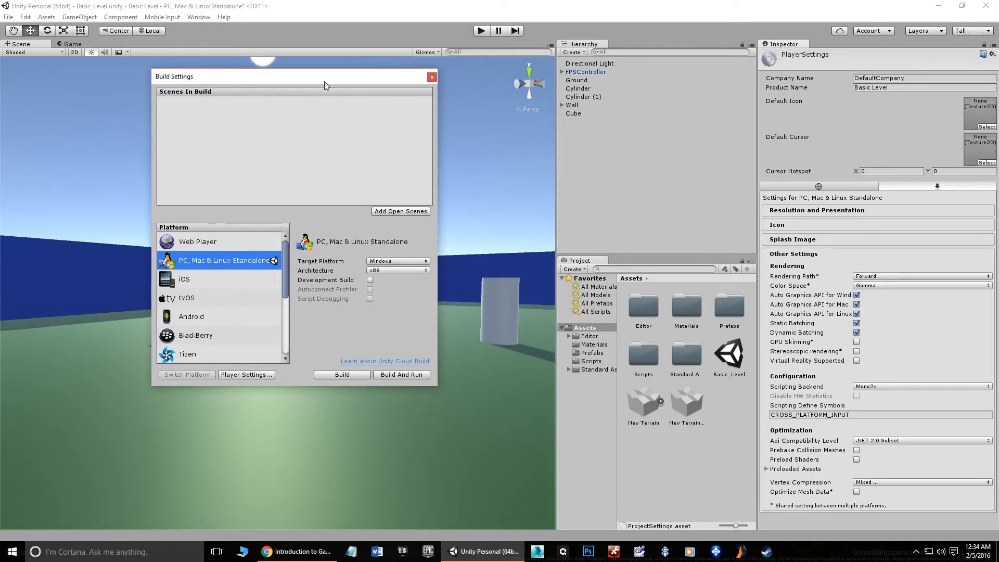
left_click(348, 375)
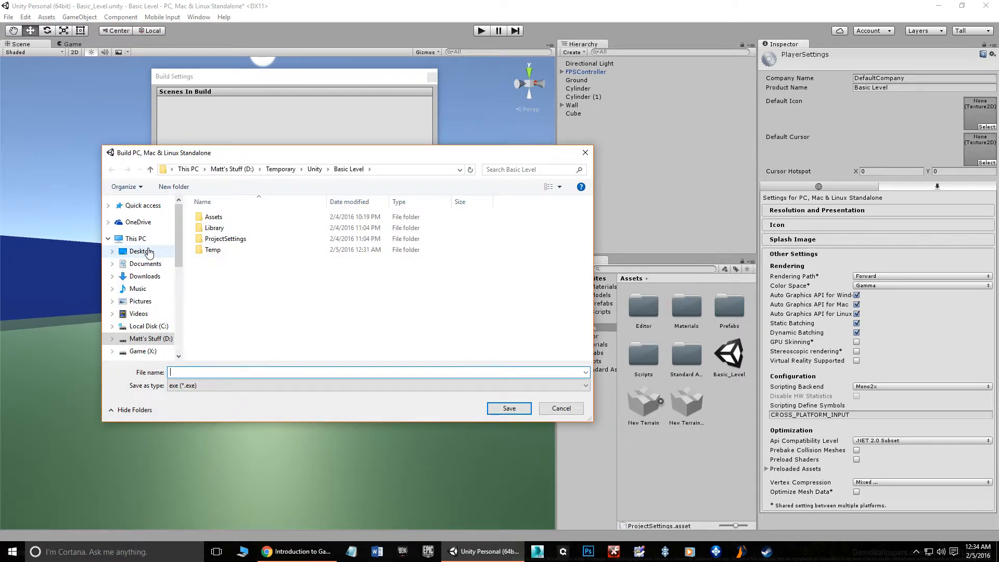
left_click(148, 252)
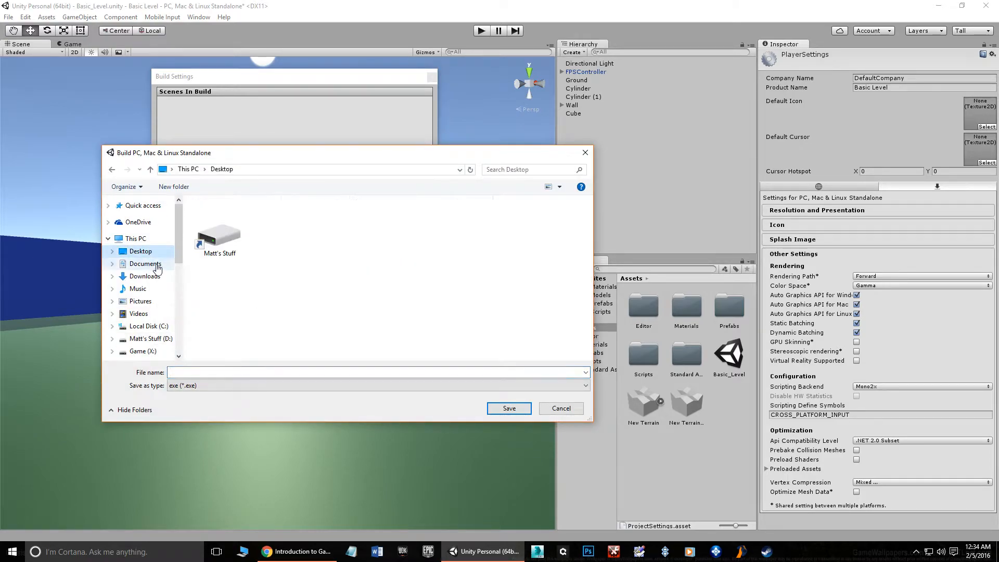
left_click(212, 371)
type("Basic_level")
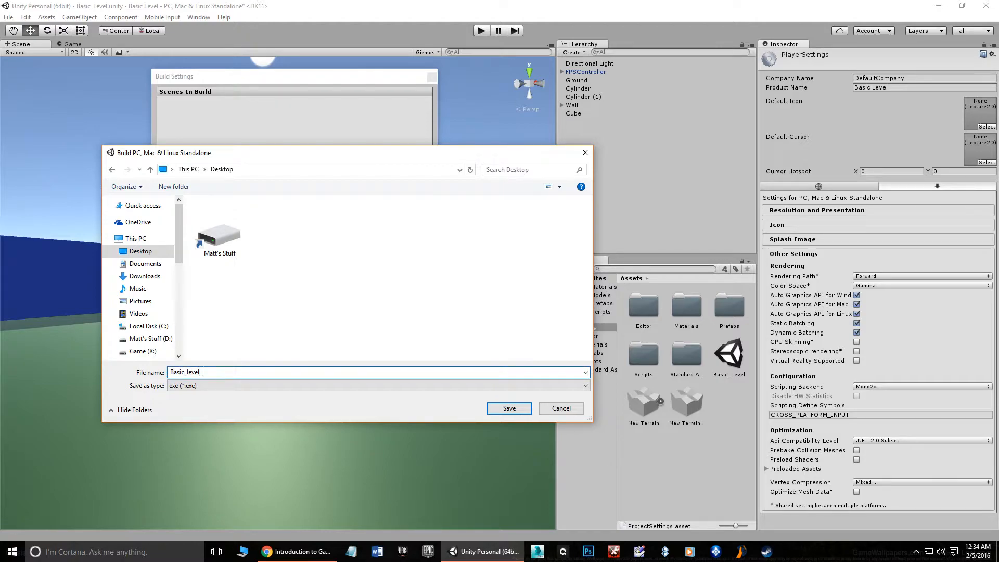
type("_MMarquit")
left_click(512, 410)
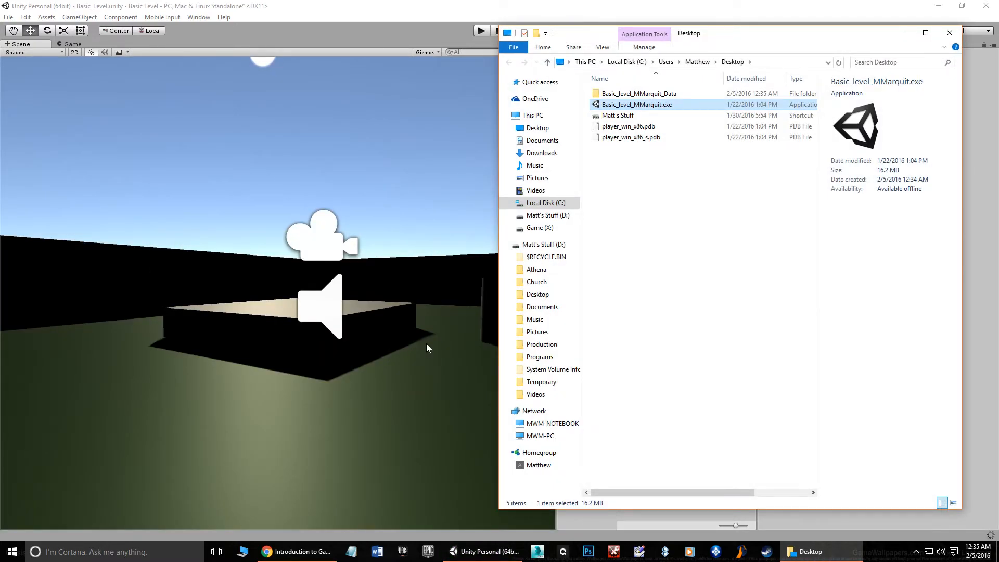
Close the folder window with the build files and minimize the editor to reach the desktop.
left_click_drag(792, 38, 647, 68)
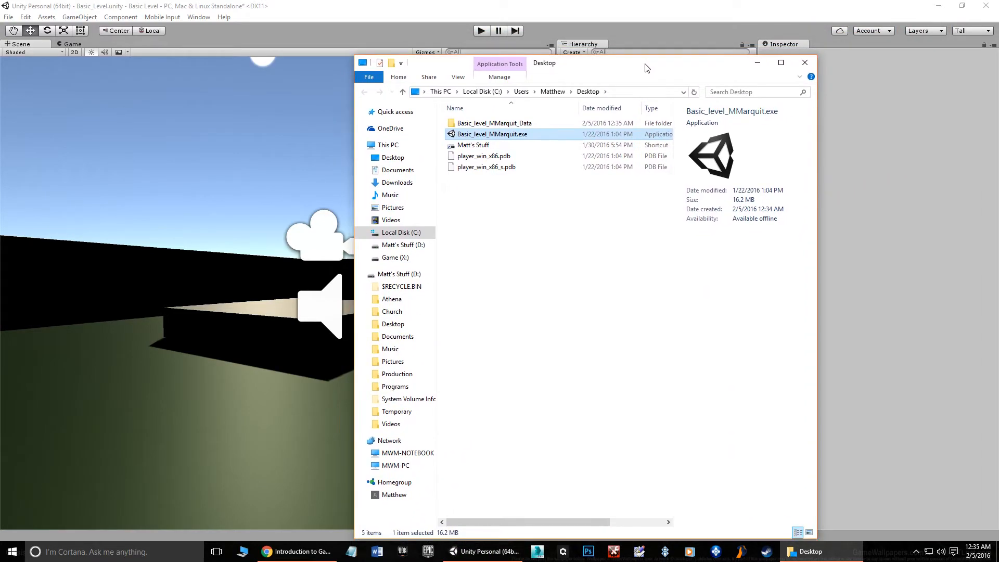
left_click(805, 62)
left_click(938, 6)
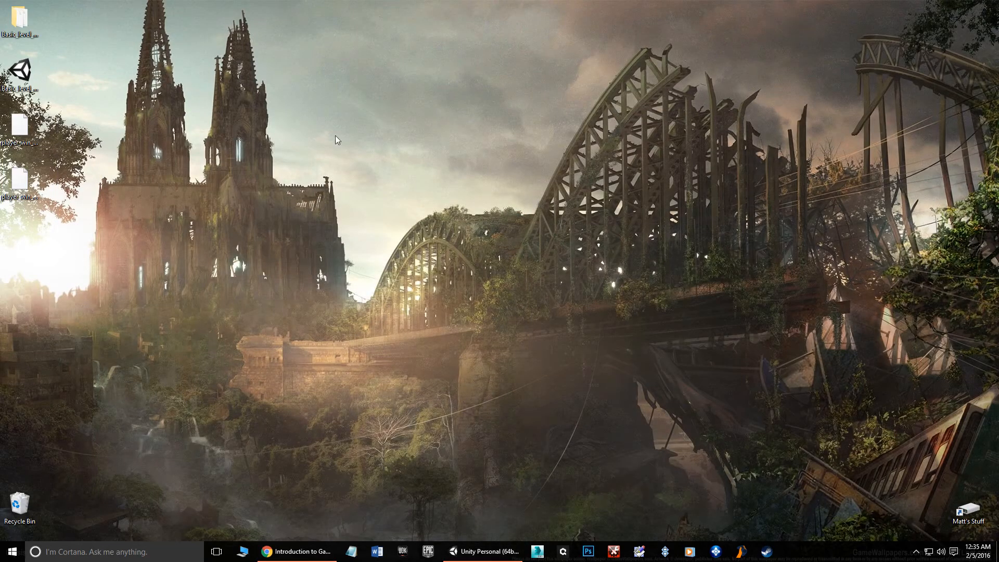
Move the built game's exe and its Data folder together, one above the other, away from the other desktop files.
left_click_drag(21, 78, 337, 130)
mouse_move(19, 128)
left_mouse_down()
mouse_move(258, 154)
mouse_move(250, 141)
mouse_move(26, 132)
left_mouse_up()
left_click(20, 182)
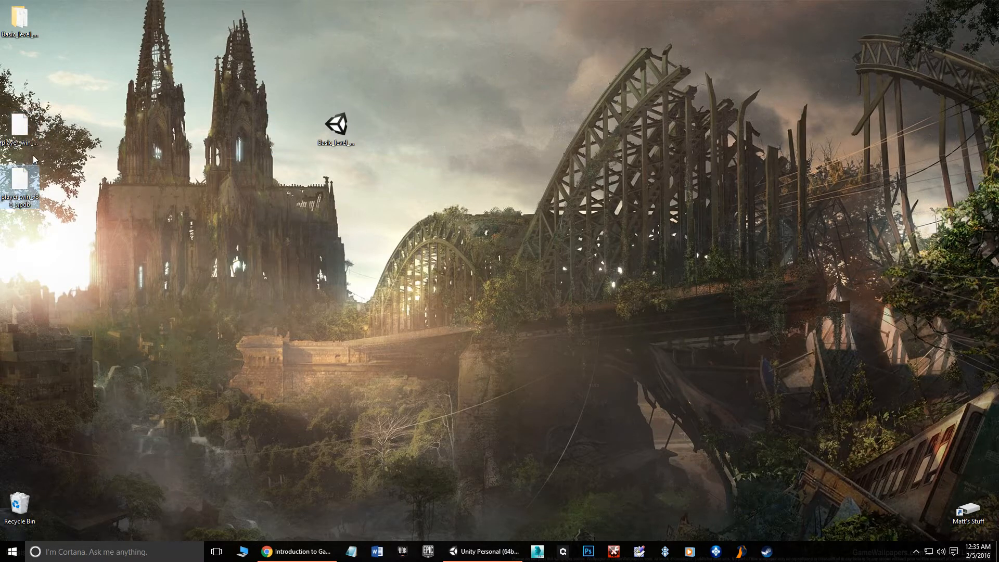
left_click_drag(26, 21, 342, 77)
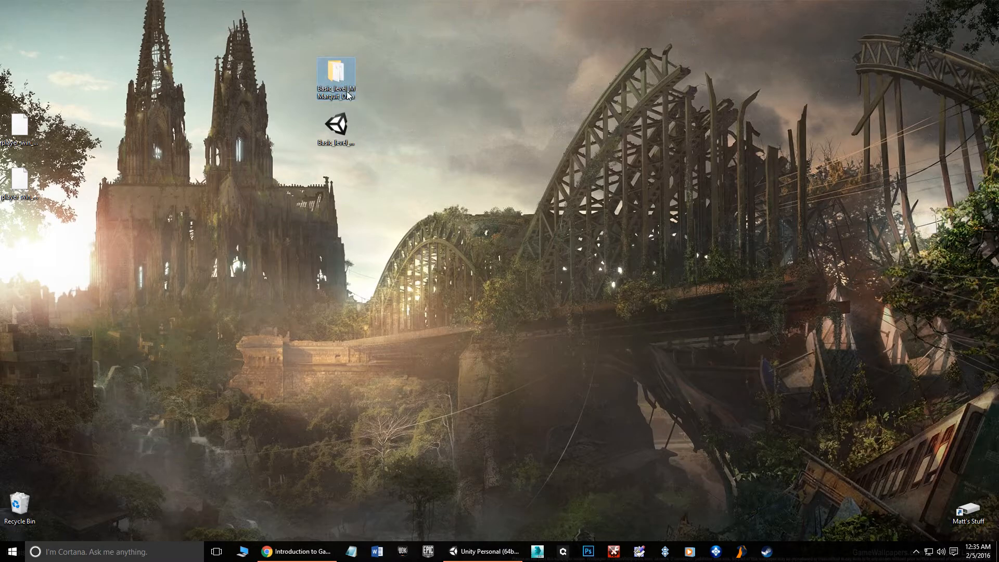
left_click(350, 147)
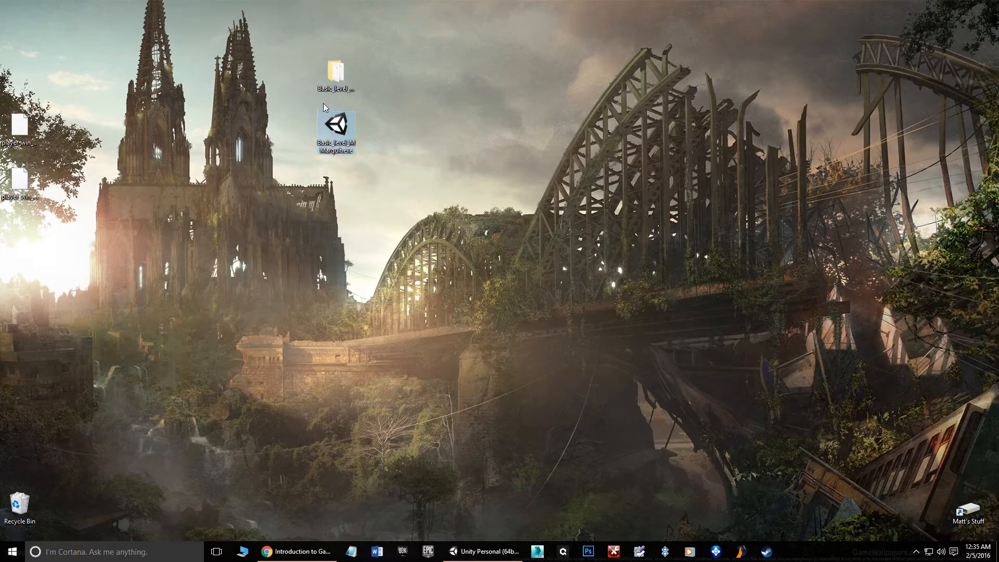
left_click(339, 82)
left_click(344, 129)
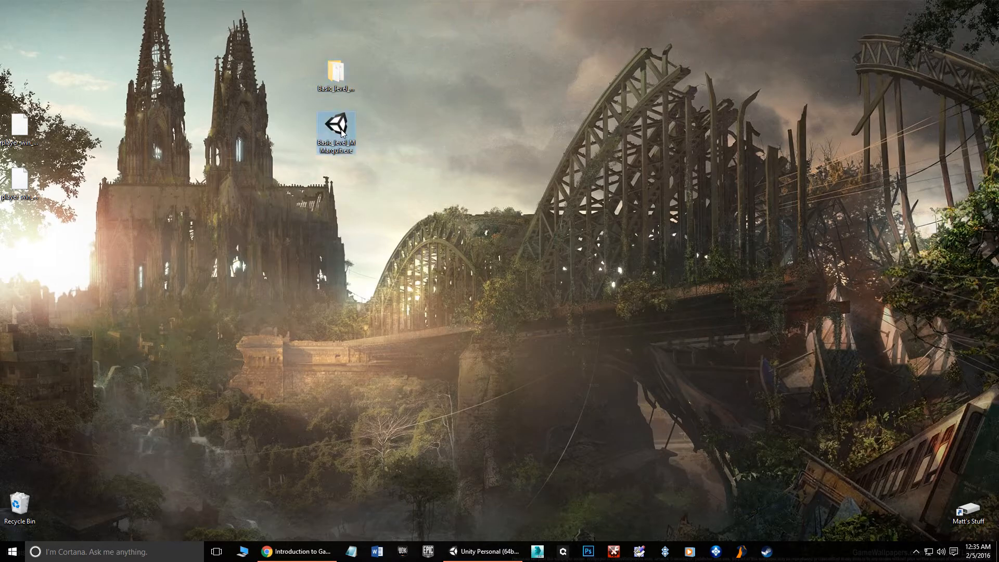
Compress the game's Data folder and exe together into Desktop.zip.
left_click_drag(380, 211, 311, 46)
right_click(341, 71)
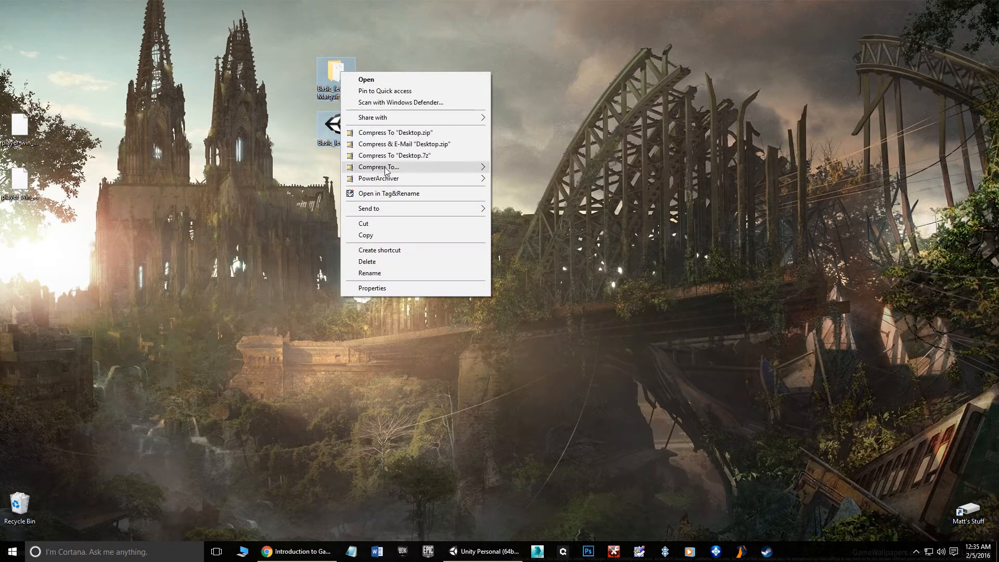
left_click(425, 134)
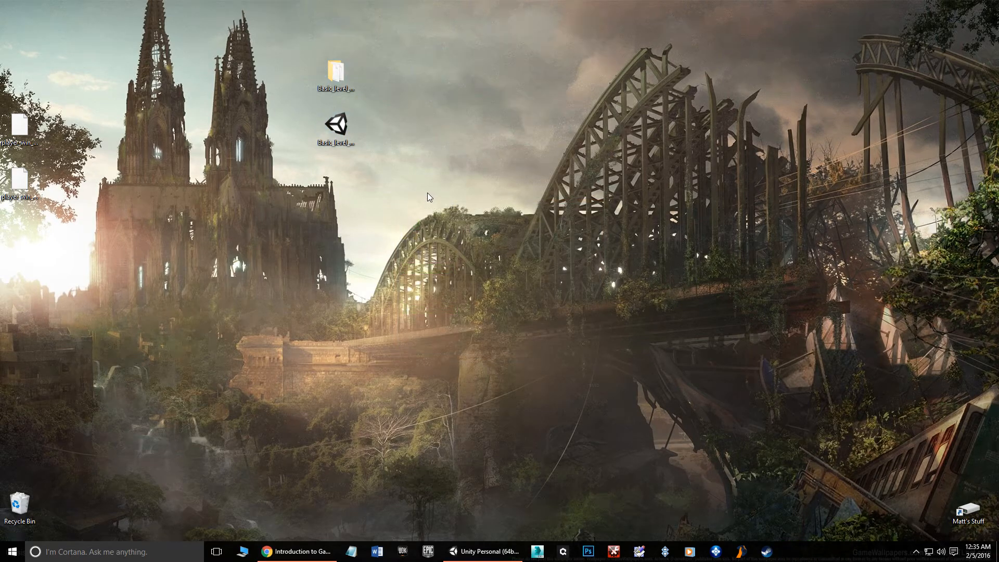
Rename the Desktop.zip archive to the author's name, keeping the zip extension.
left_click(405, 93)
left_click(410, 89)
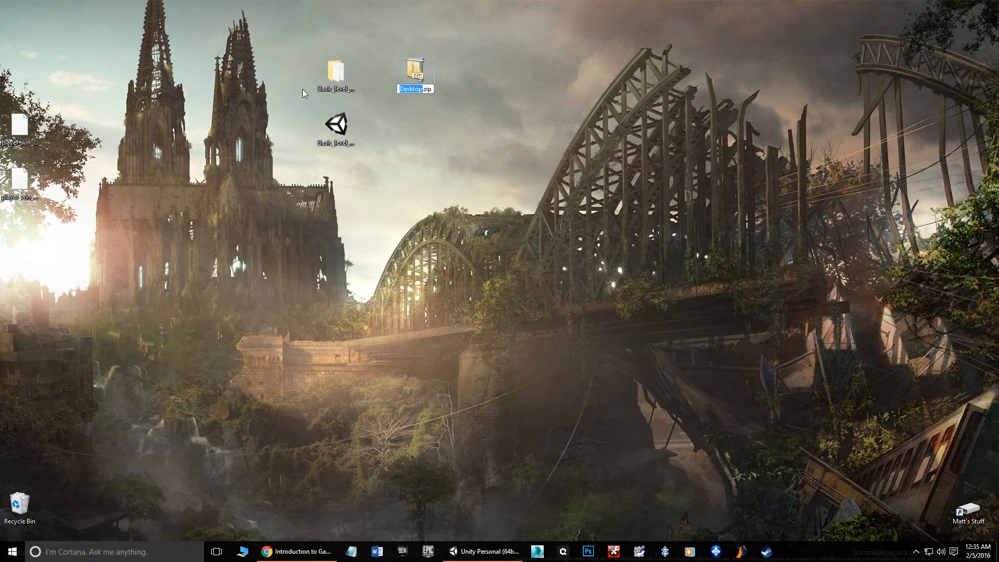
type("MMarquit")
key("Return")
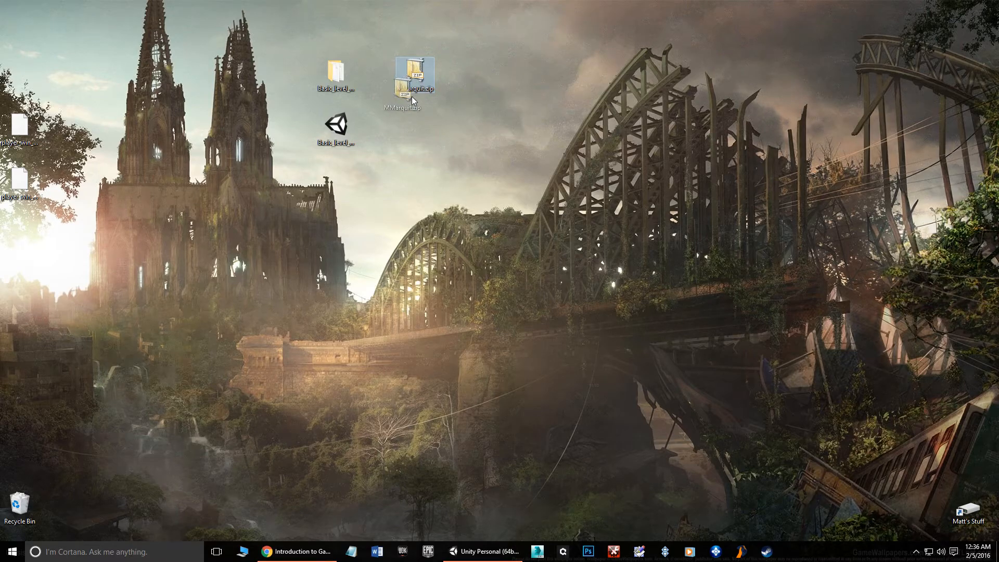
left_click(392, 147)
Launch the built game from the desktop, keep the 1024 x 768 resolution and enable windowed mode.
double_click(338, 127)
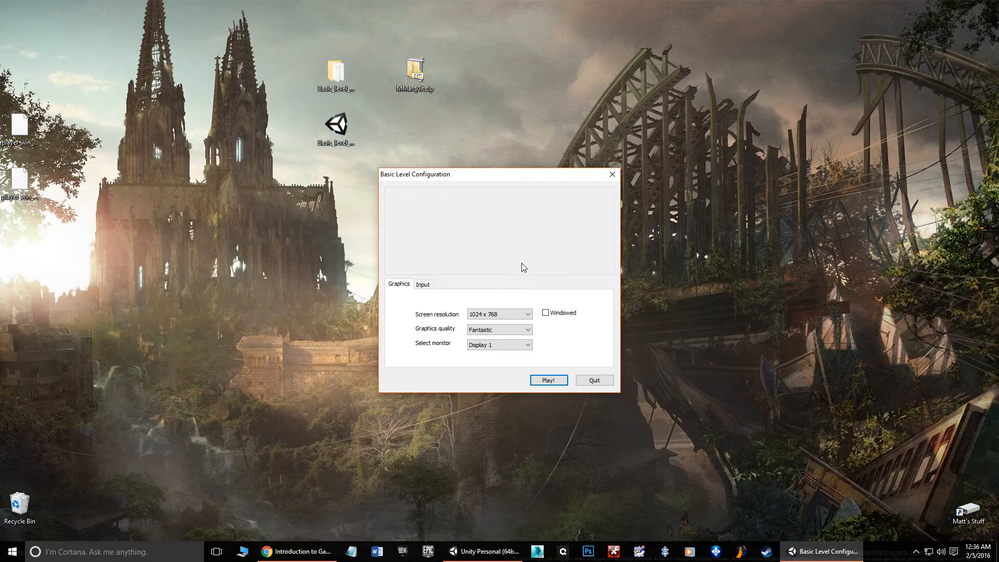
left_click_drag(521, 178, 485, 178)
left_click(477, 311)
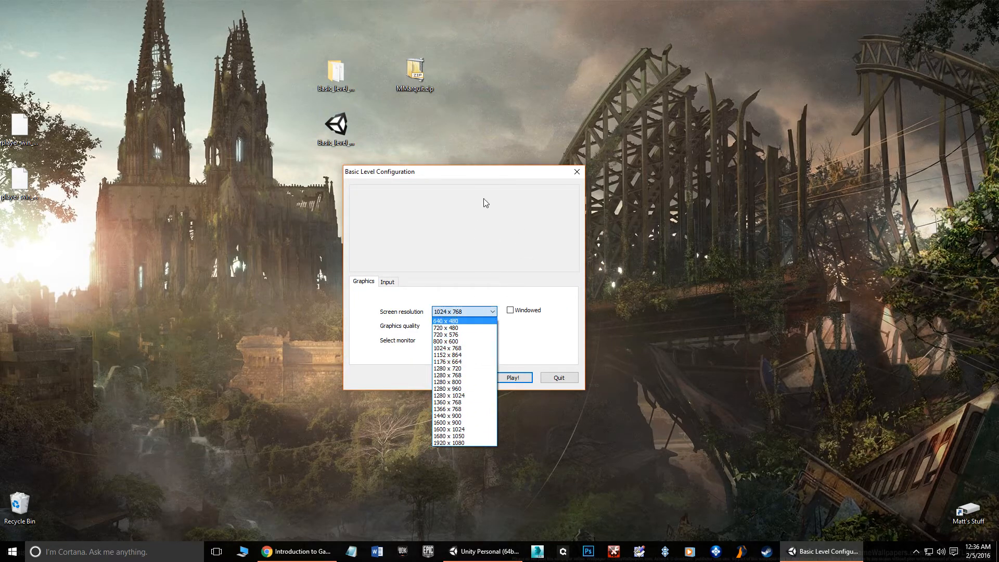
left_click(500, 190)
left_click(511, 311)
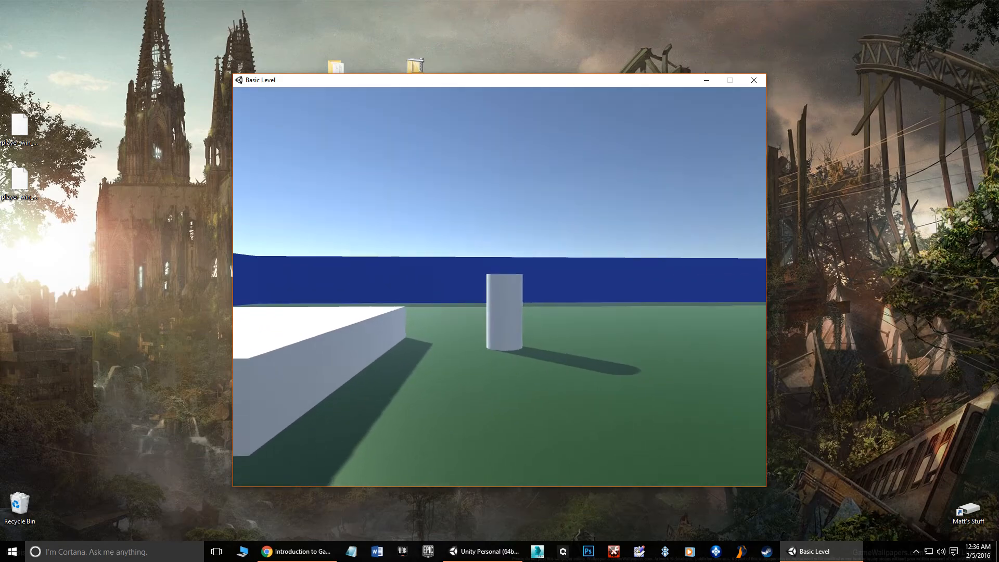
Test the running level by walking and jumping around, and close the game window.
key("w")
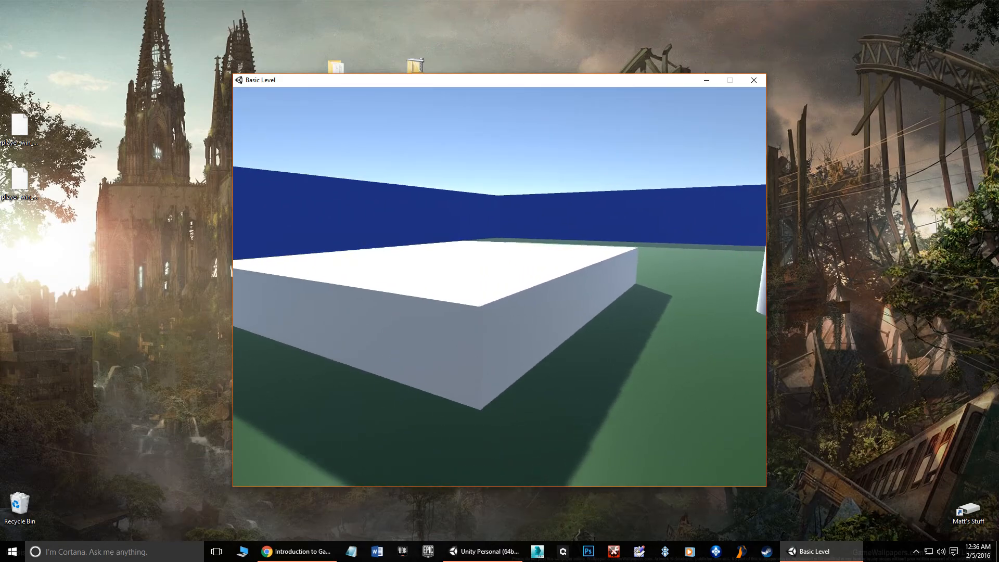
key("space")
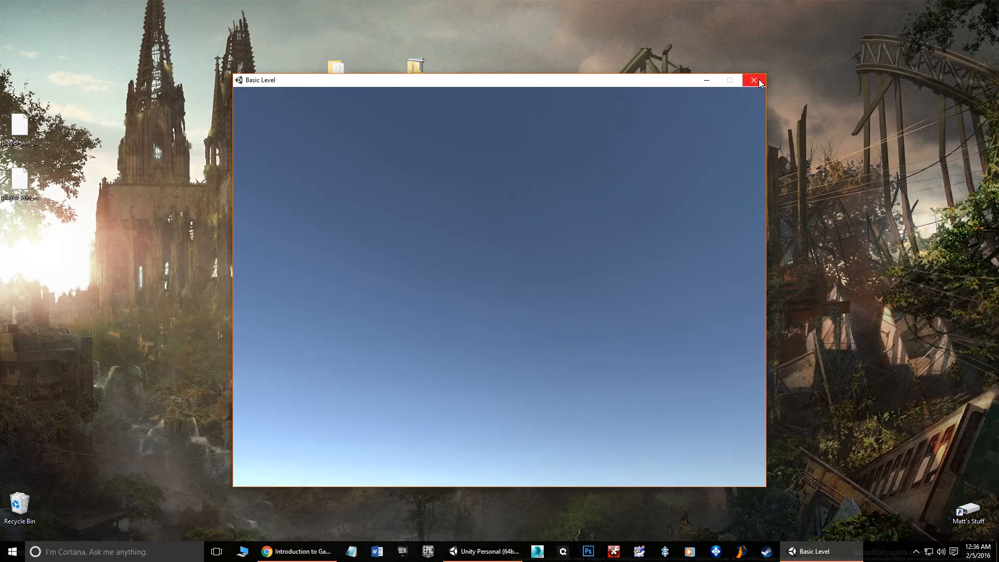
left_click(759, 82)
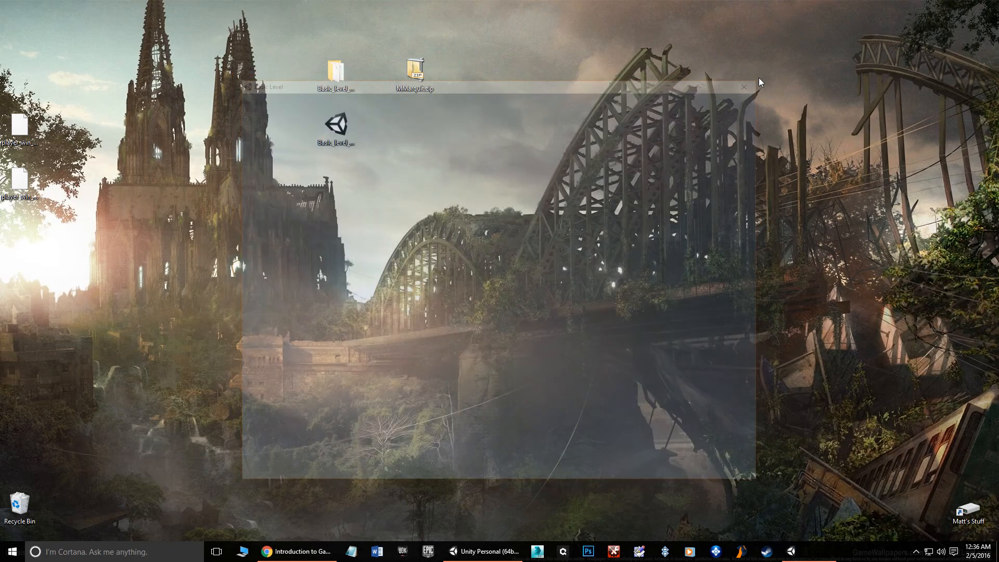